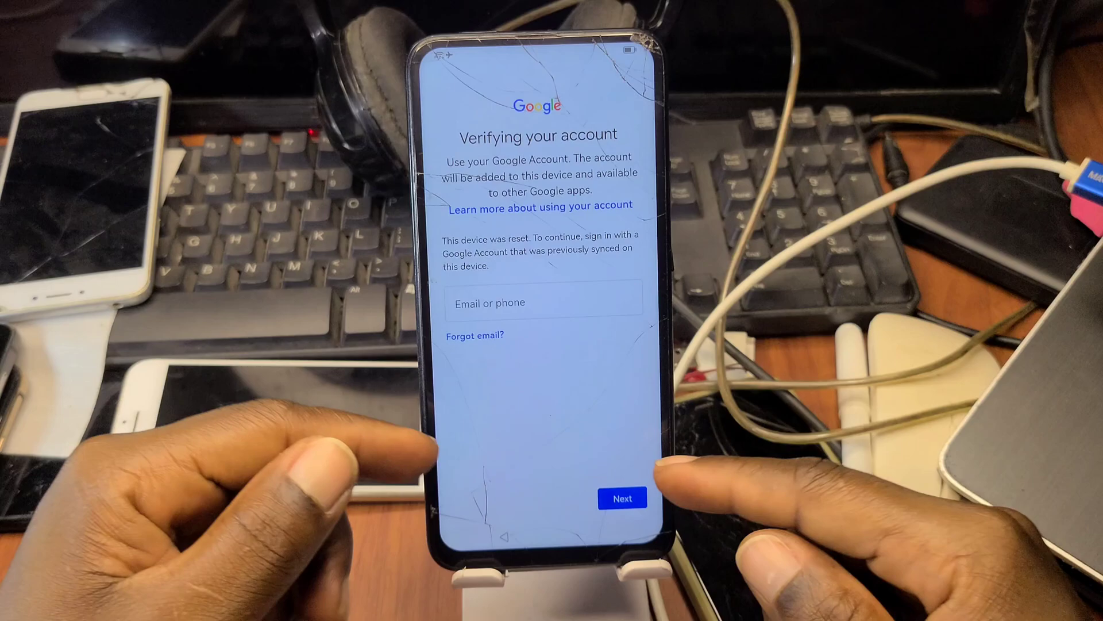
Step: Return from the account verification step to the Wi‑Fi network setup, still connected
{"action": "left_click", "coordinate": [623, 499]}
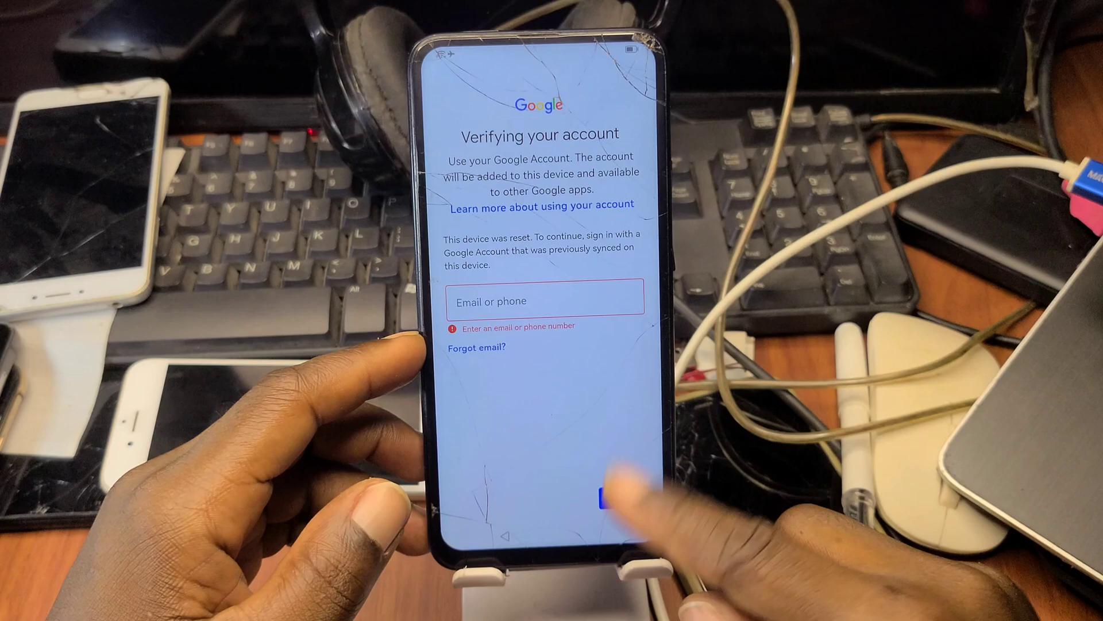
{"action": "left_click", "coordinate": [623, 497]}
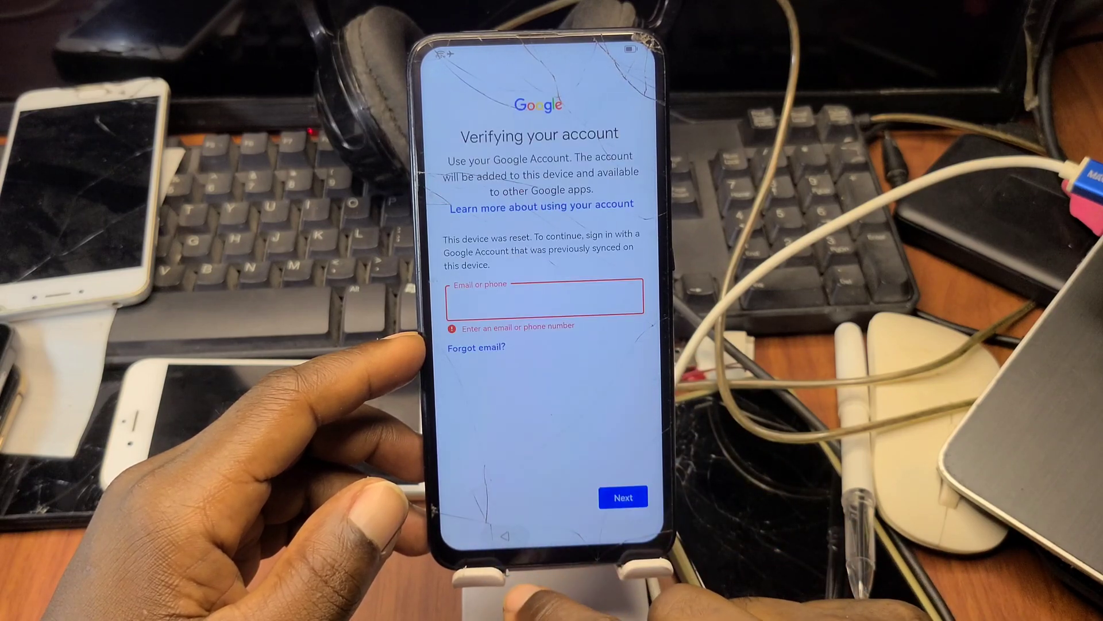
{"action": "left_click_drag", "start_coordinate": [427, 345], "coordinate": [491, 344]}
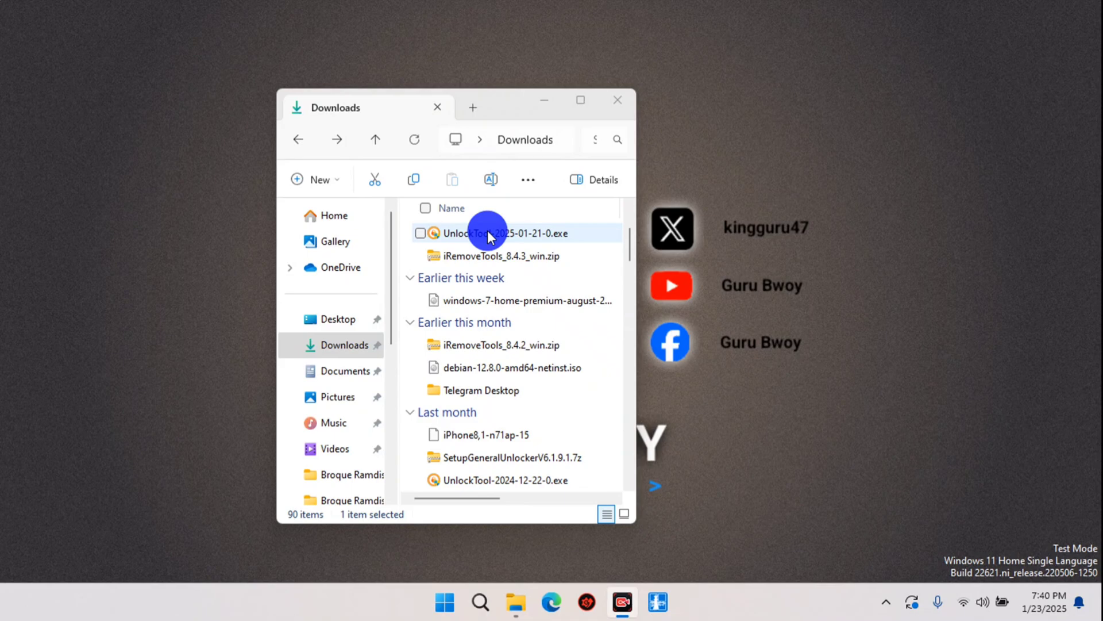
Step: Run UnlockTool-2025-01-21-0.exe from Downloads and hide the Explorer window
{"action": "left_click", "coordinate": [488, 234]}
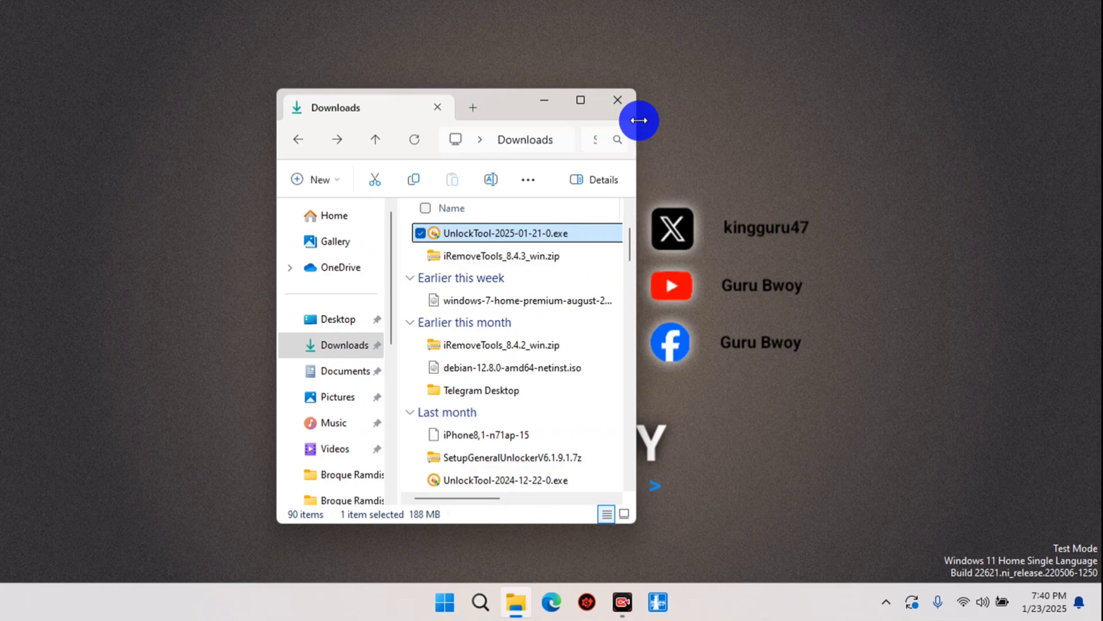
{"action": "left_click", "coordinate": [544, 101]}
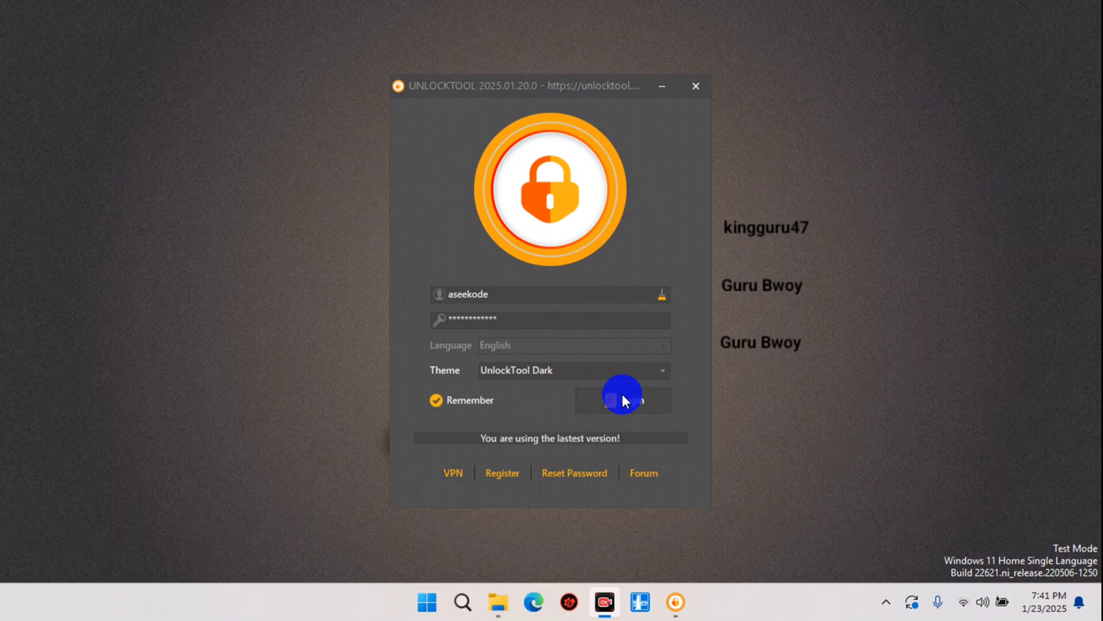
Step: Log in to the UnlockTool account and reach the main device-tools window
{"action": "left_click", "coordinate": [635, 404]}
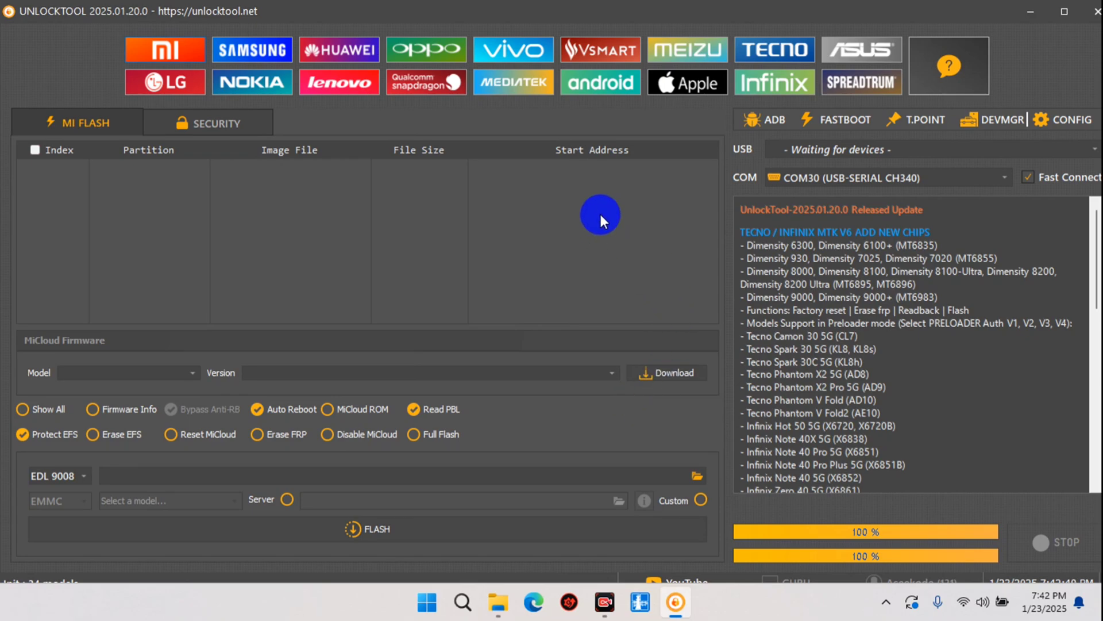
Step: Under HUAWEI, select HiSilicon Kirin 710F Emmc [Erase FRP] to show its test-point functions
{"action": "left_click", "coordinate": [352, 56]}
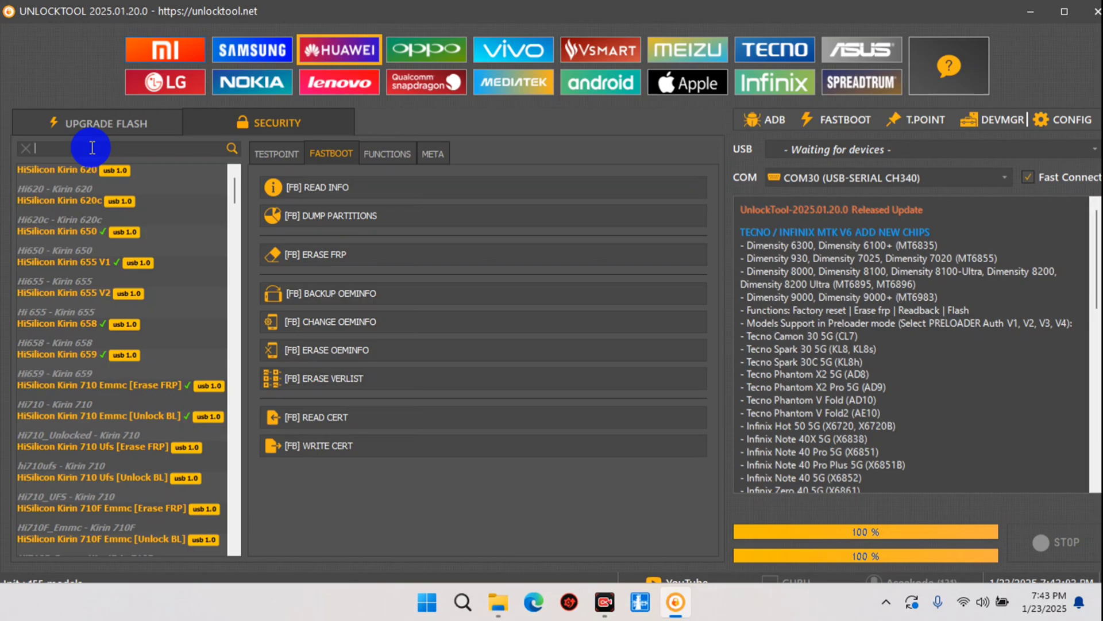
{"action": "type", "text": "71"}
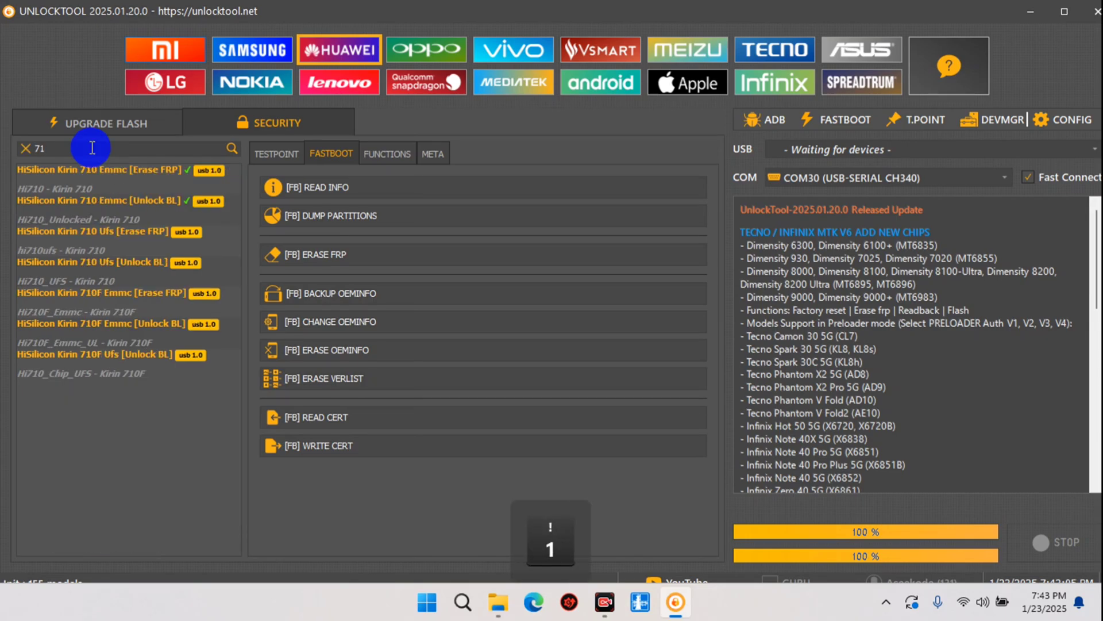
{"action": "type", "text": "0f"}
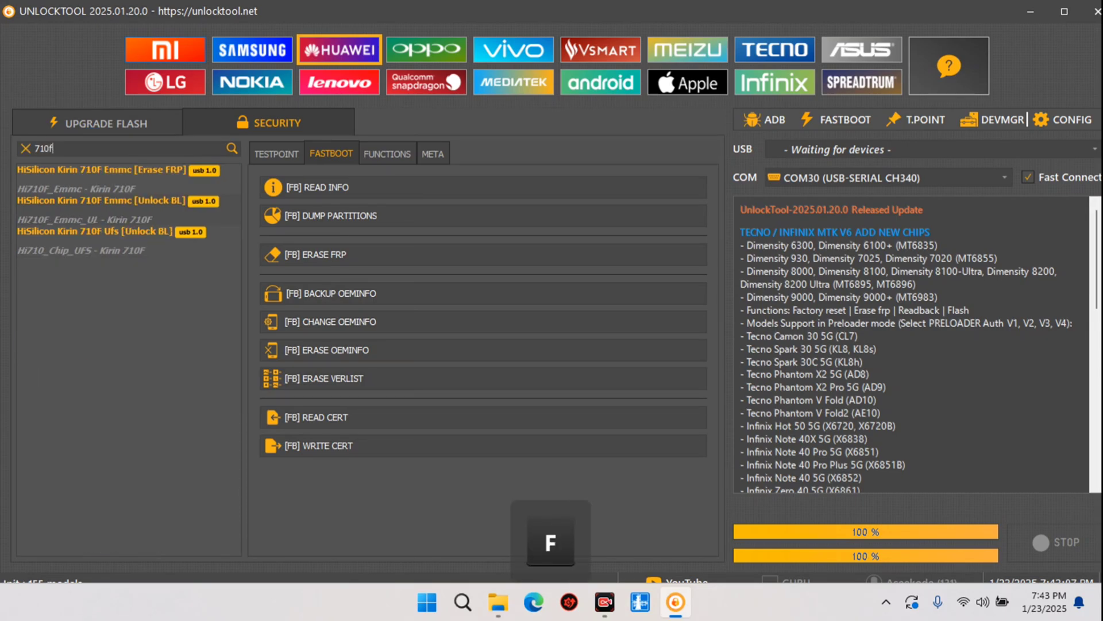
{"action": "left_click", "coordinate": [117, 170]}
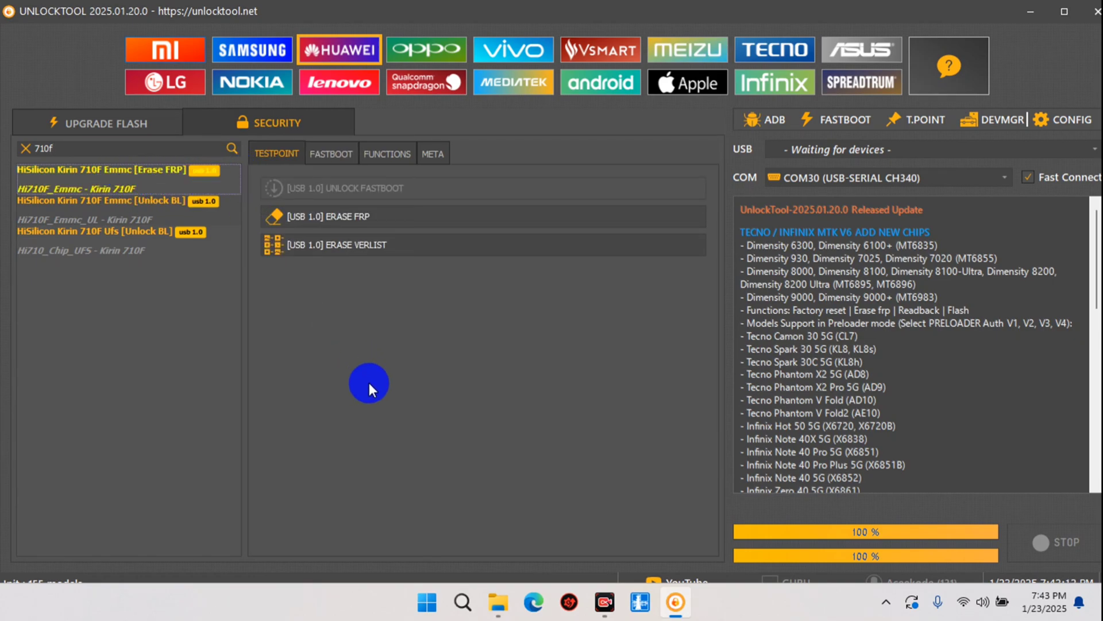
Step: Start [USB 1.0] ERASE FRP, which fails with Huawei USB COM 1.0 not found
{"action": "left_click", "coordinate": [363, 223]}
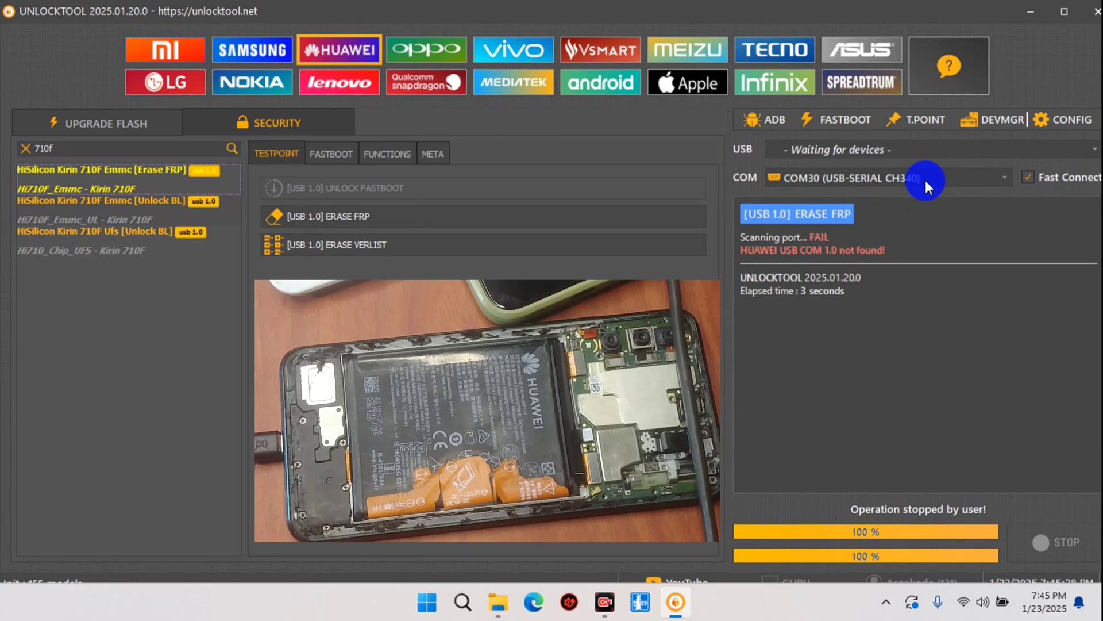
Step: Retry [USB 1.0] ERASE FRP with the test point shorted so every log step ends OK
{"action": "left_click", "coordinate": [361, 218]}
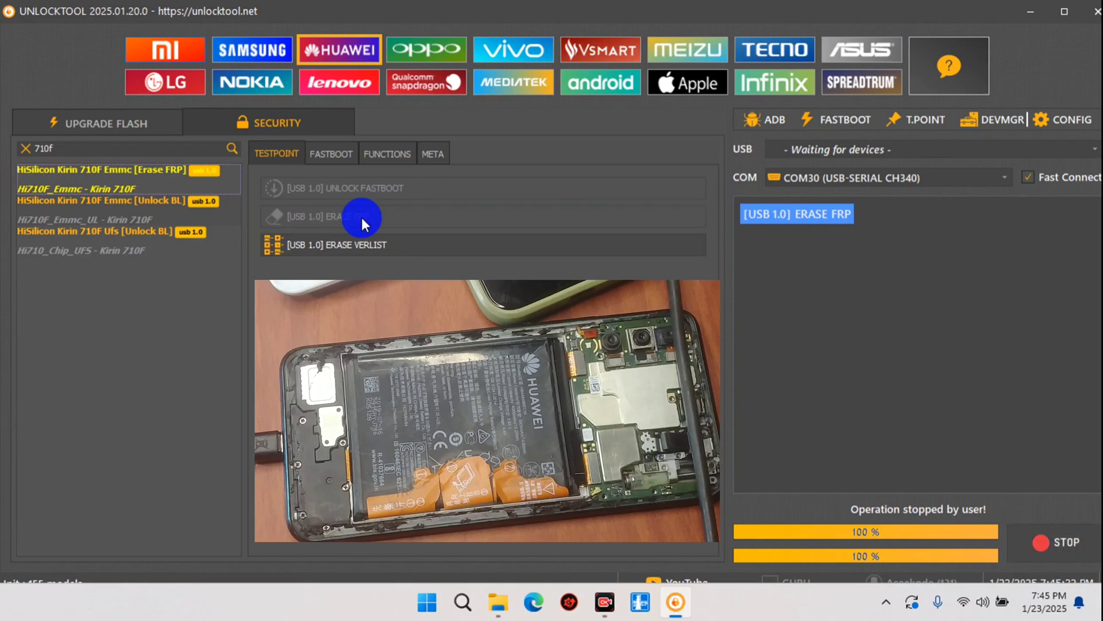